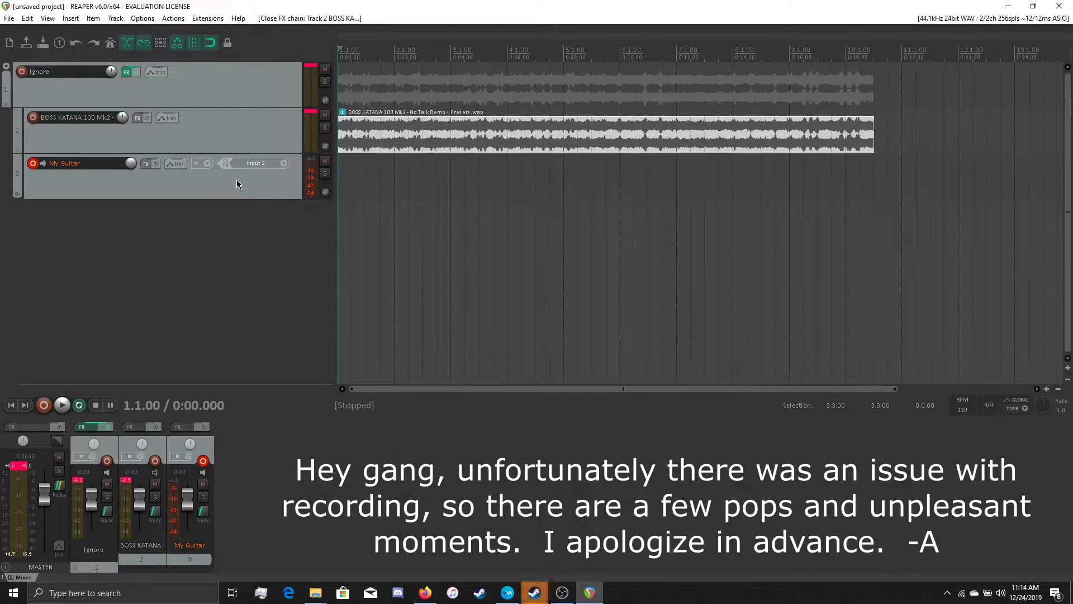
# - Play back the BOSS KATANA clip briefly and make a time selection spanning its full length
pyautogui.press('space')
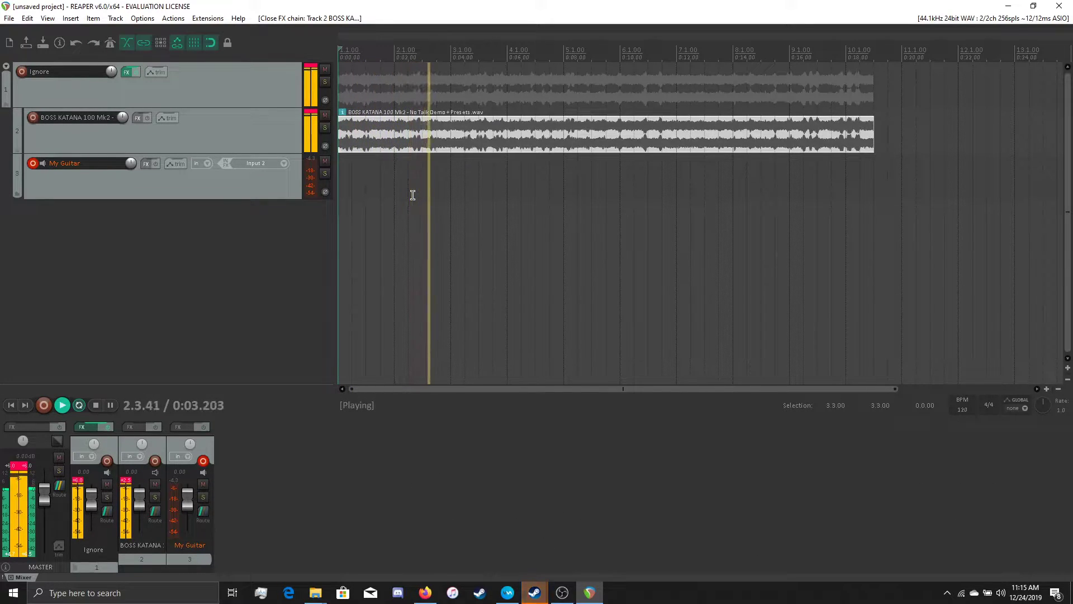
pyautogui.press('space')
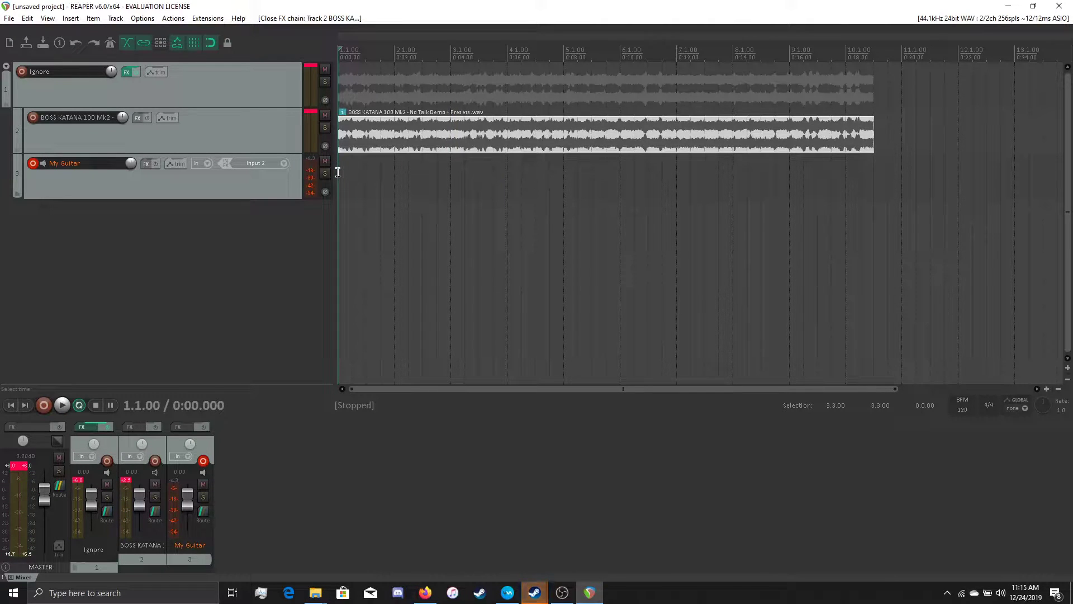
pyautogui.moveTo(339, 169); pyautogui.dragTo(874, 204)
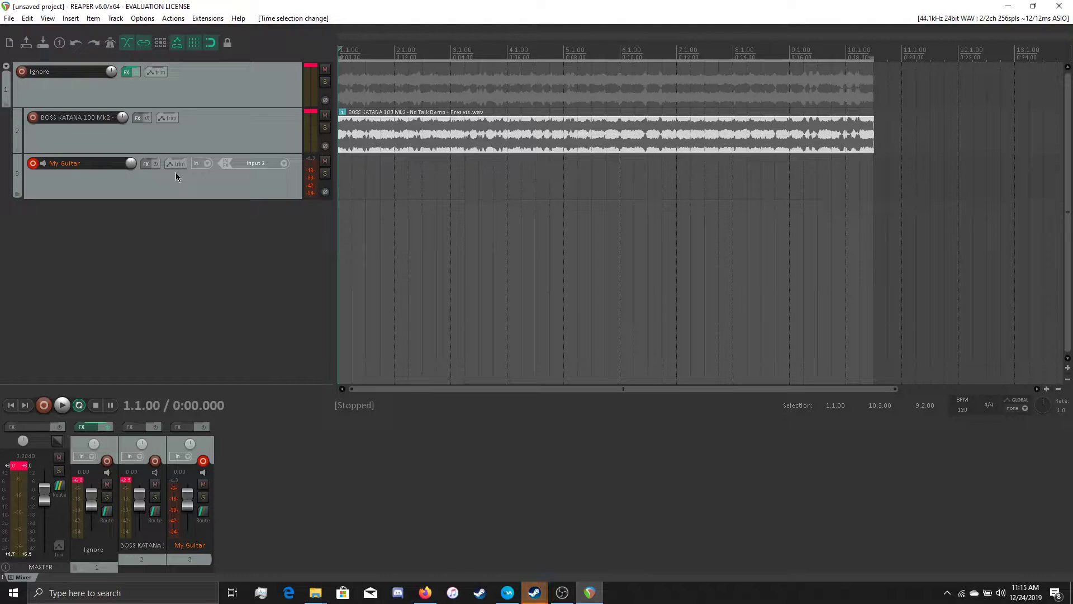
# - Add the ReaFir (FFT EQ+Dynamics Processor) effect to the BOSS KATANA track and move its window below the audio clip
pyautogui.click(137, 118)
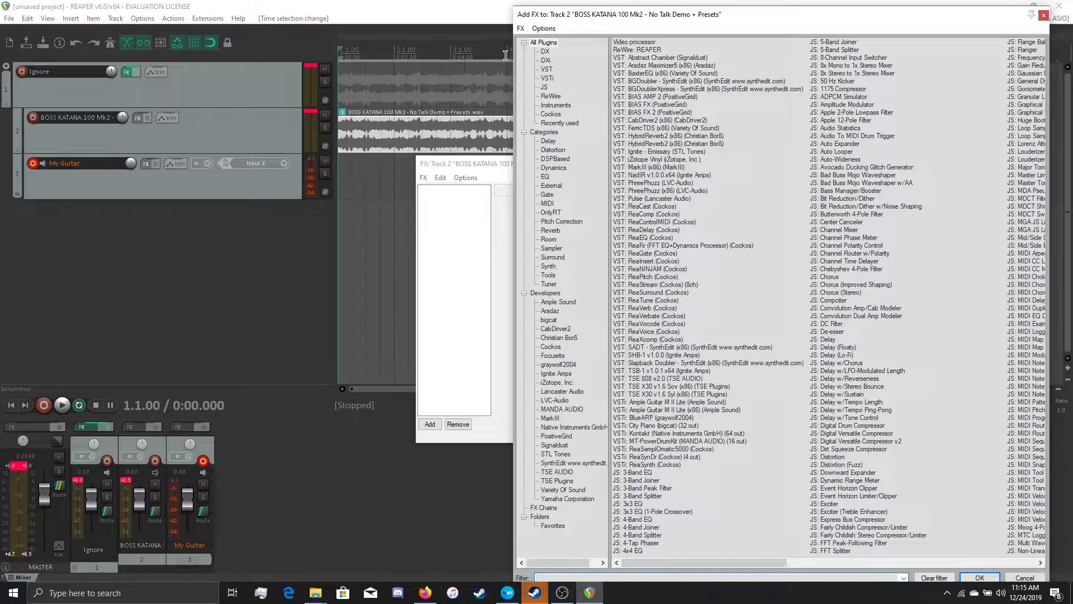
pyautogui.doubleClick(652, 245)
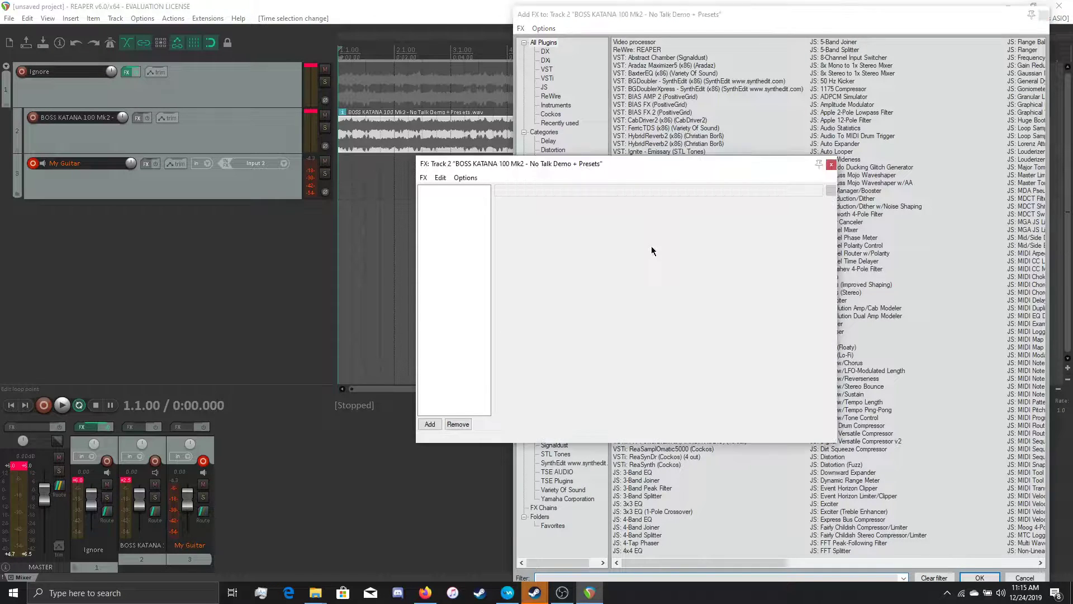
pyautogui.moveTo(565, 167); pyautogui.dragTo(411, 231)
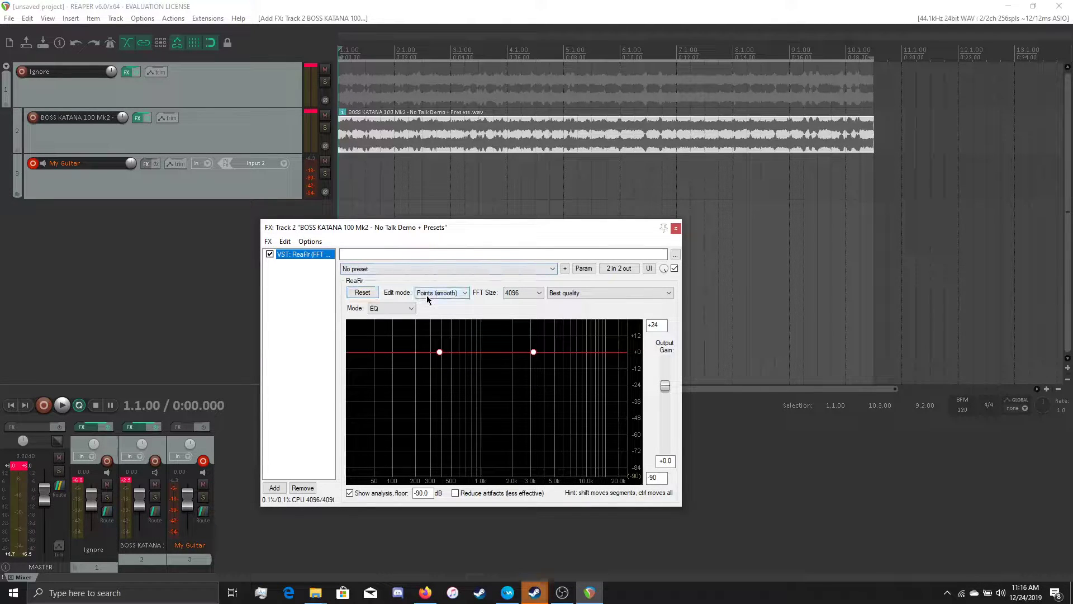
pyautogui.moveTo(427, 227); pyautogui.dragTo(385, 156)
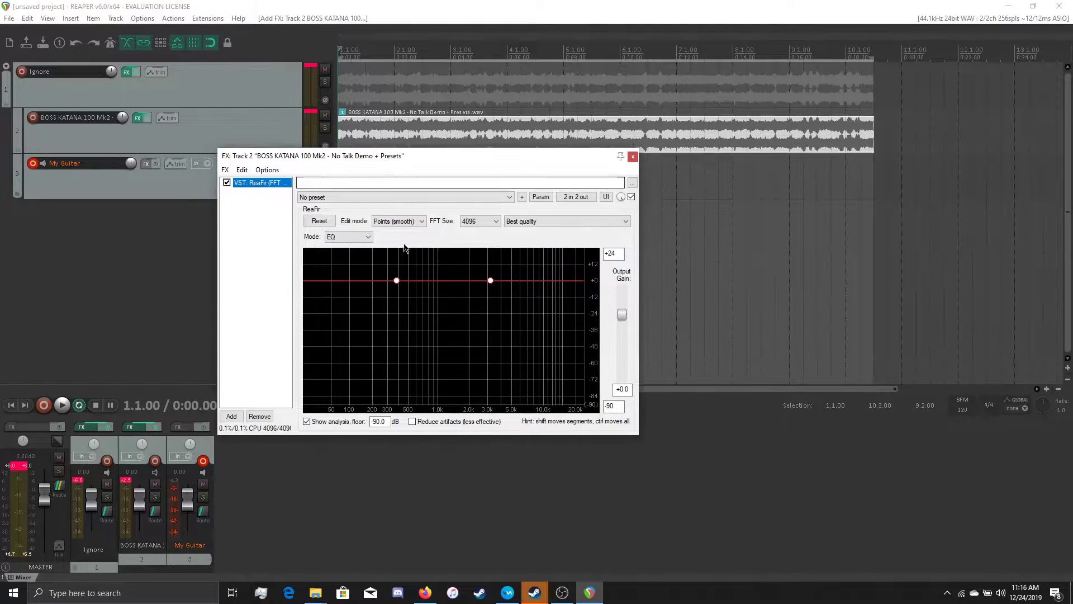
# - Configure ReaFir with Subtract mode, Precise edit mode and an FFT size of 1024
pyautogui.click(357, 236)
pyautogui.click(357, 274)
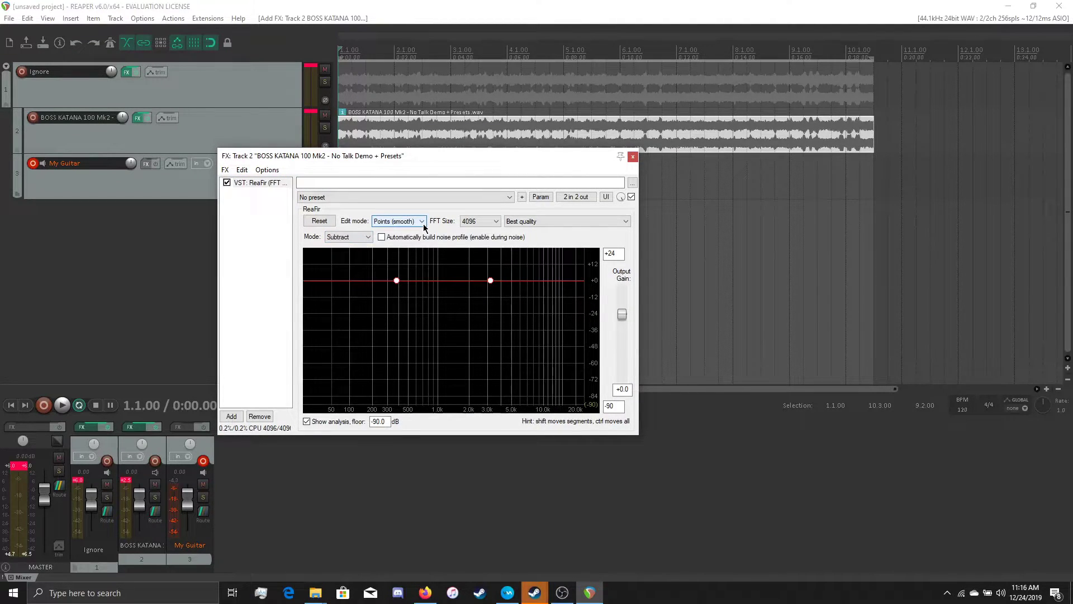
pyautogui.click(406, 221)
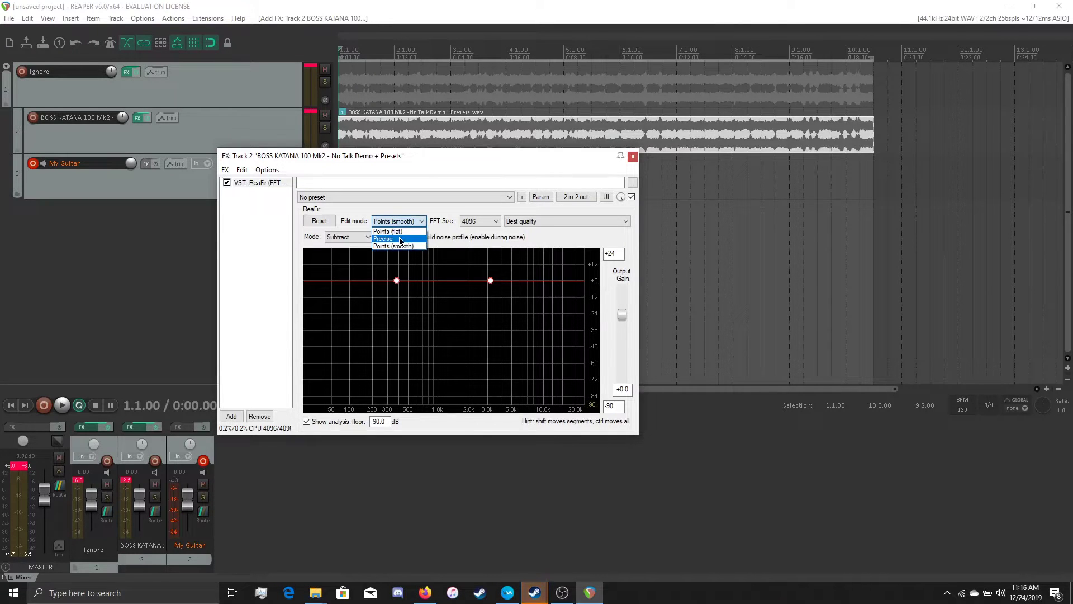
pyautogui.click(400, 239)
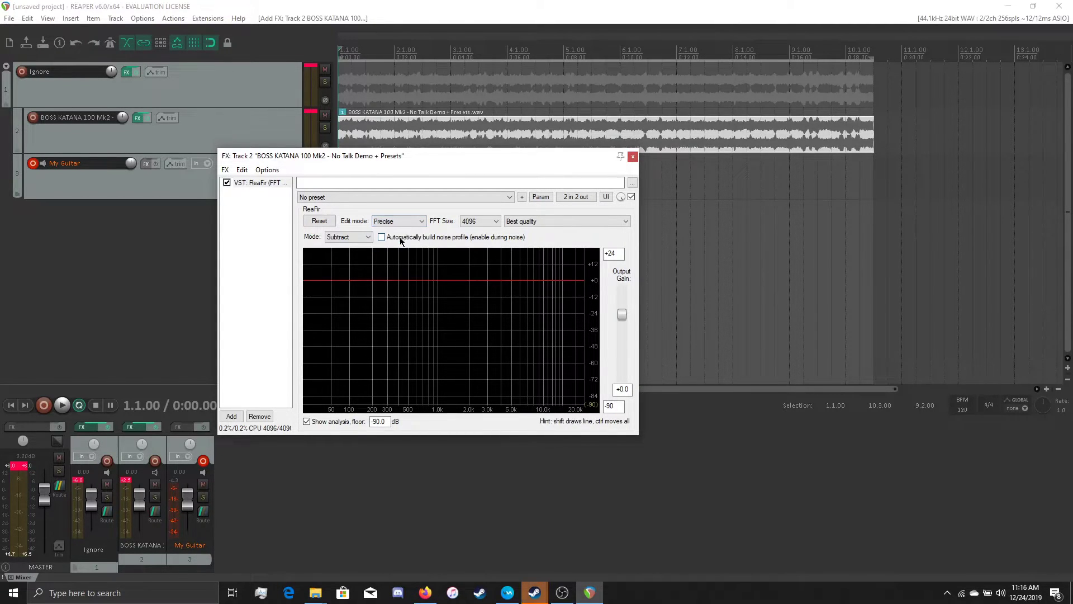
pyautogui.click(491, 221)
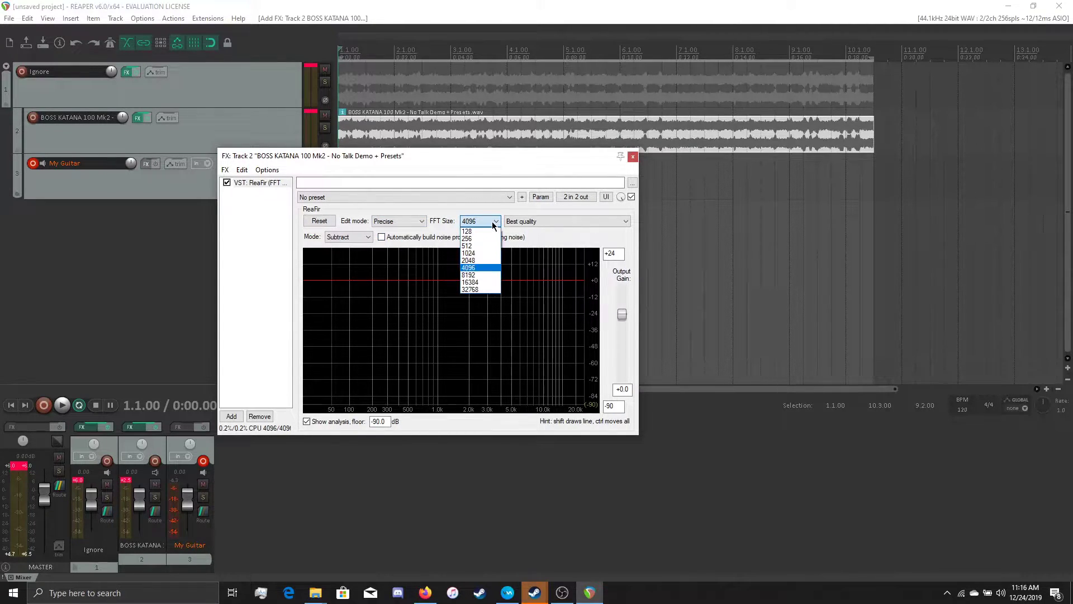
pyautogui.click(483, 255)
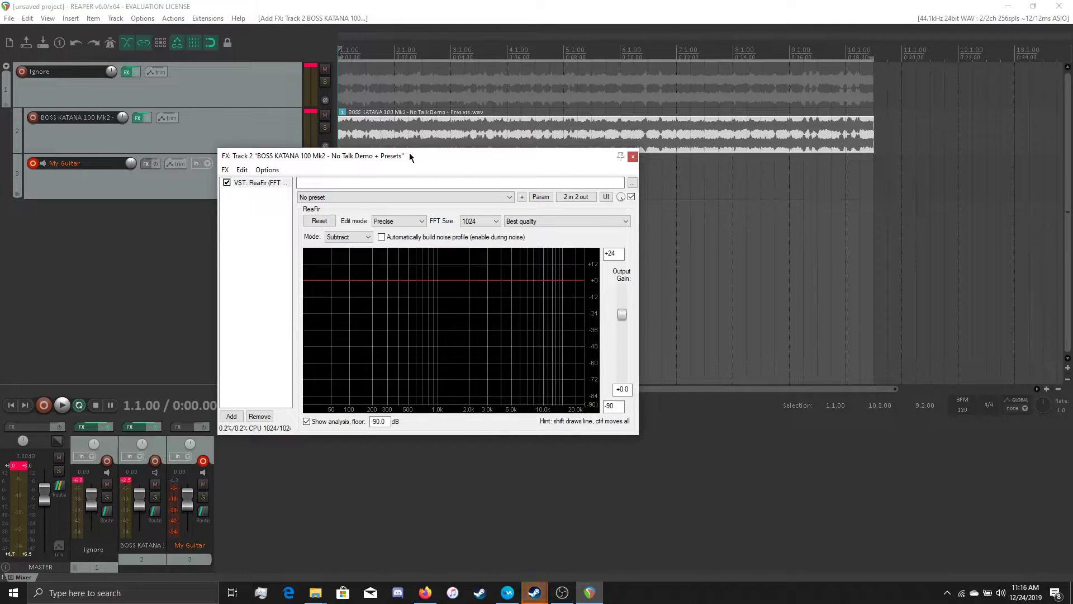
# - Capture the clip's frequency profile by playing it with automatic noise profile building enabled, and turn that option off again
pyautogui.press('space')
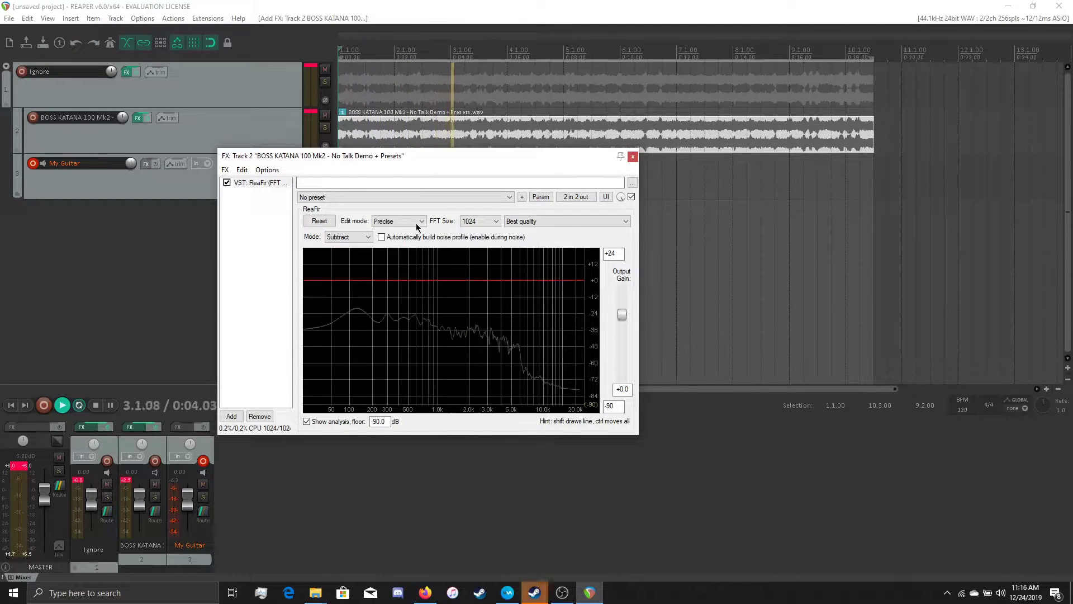
pyautogui.press('space')
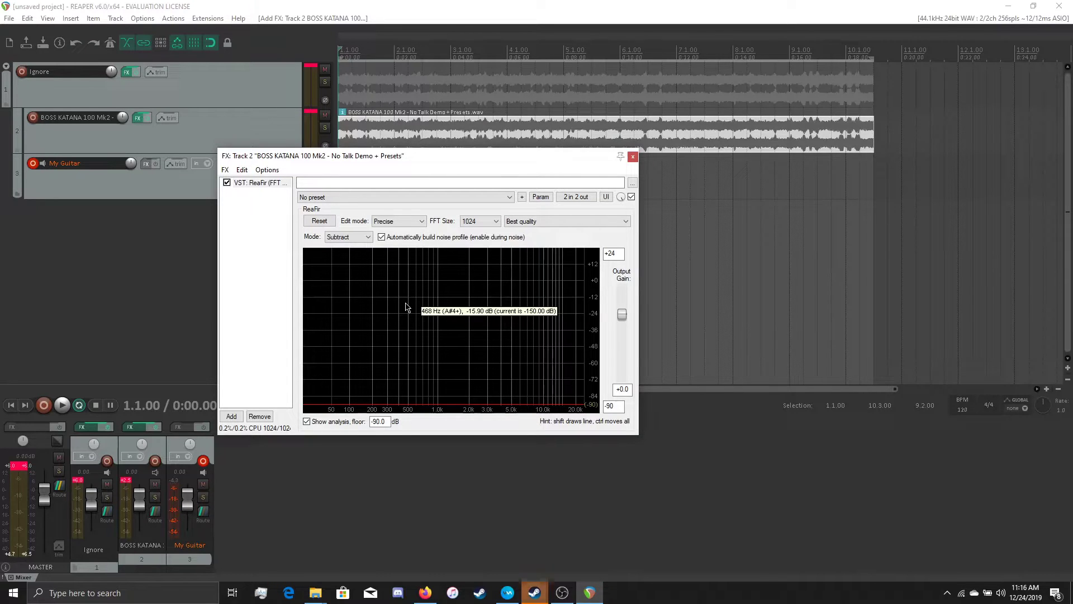
pyautogui.press('space')
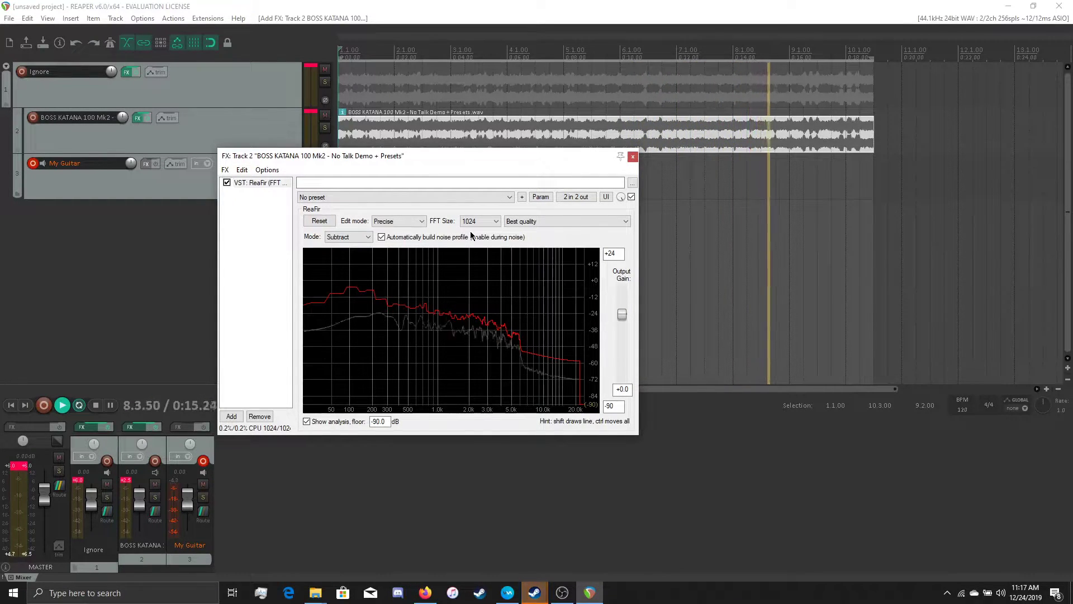
pyautogui.press('space')
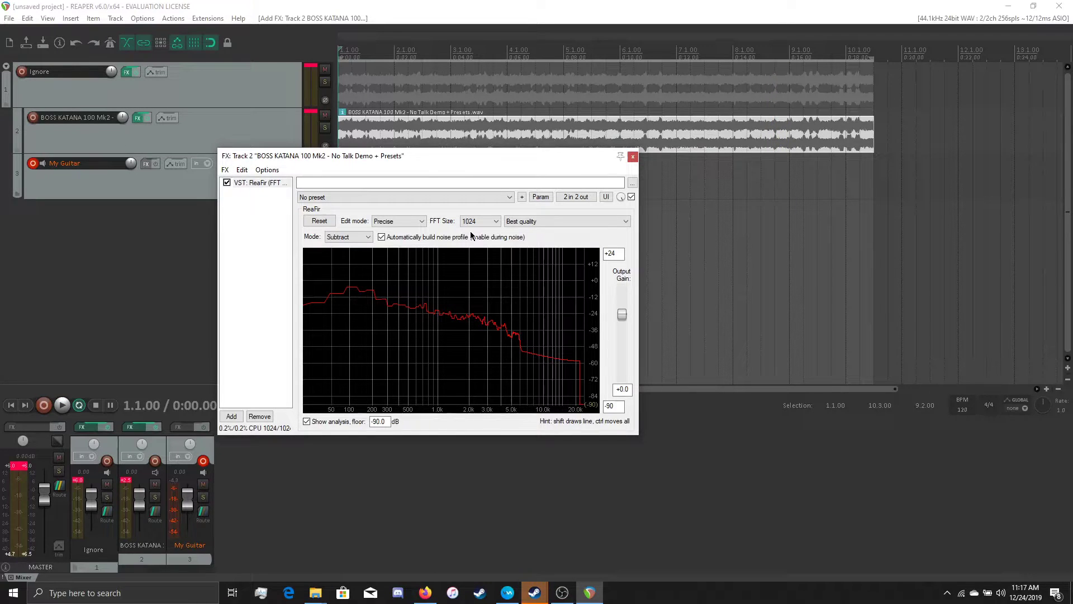
pyautogui.click(382, 239)
# - Switch ReaFir to EQ mode and play the clip through the captured curve
pyautogui.click(348, 236)
pyautogui.click(350, 247)
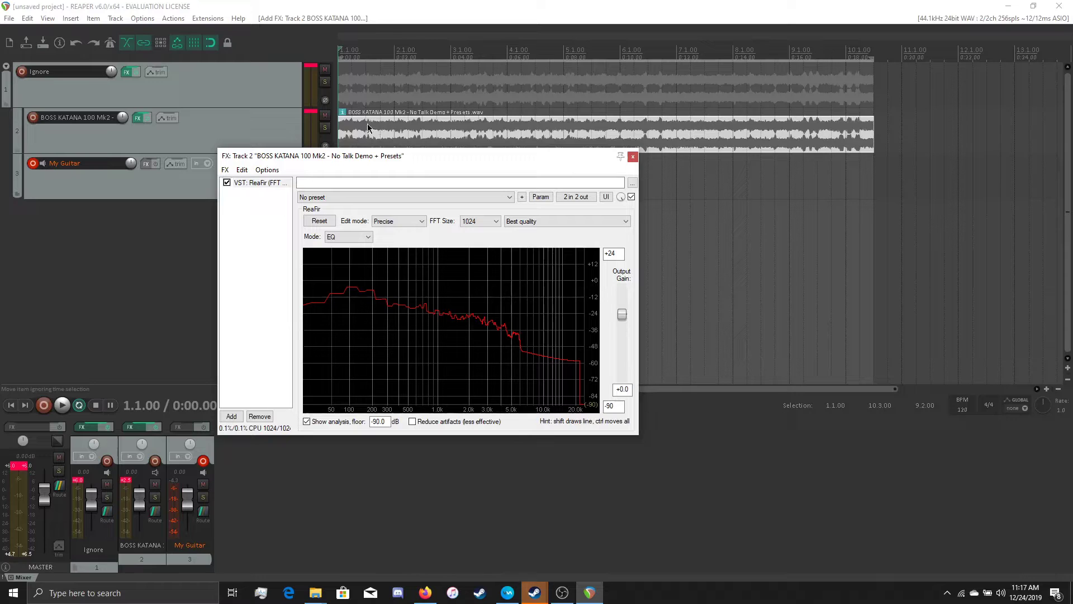
pyautogui.press('space')
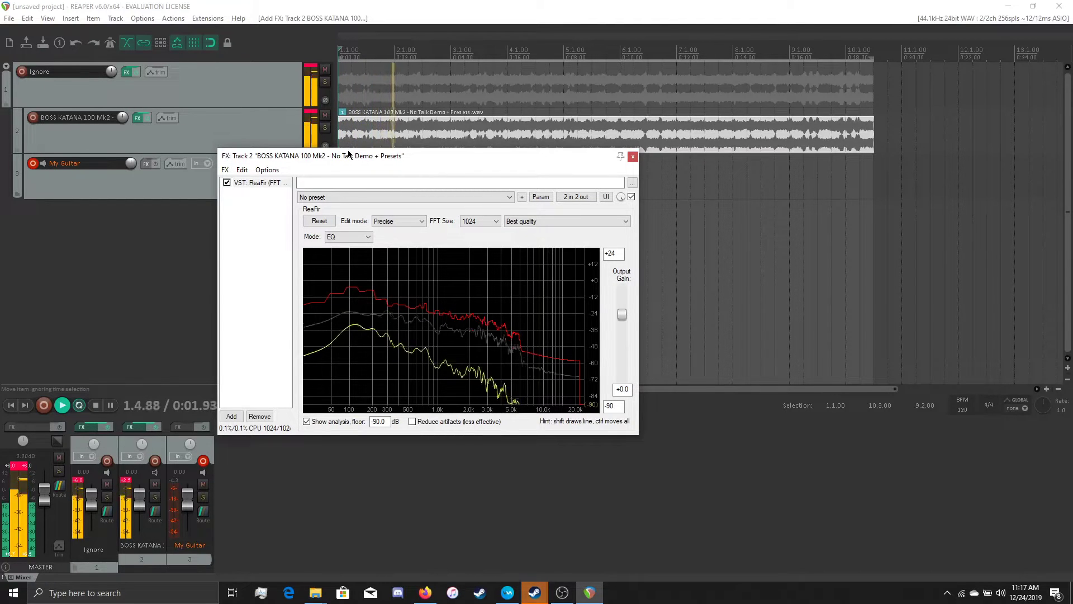
pyautogui.press('space')
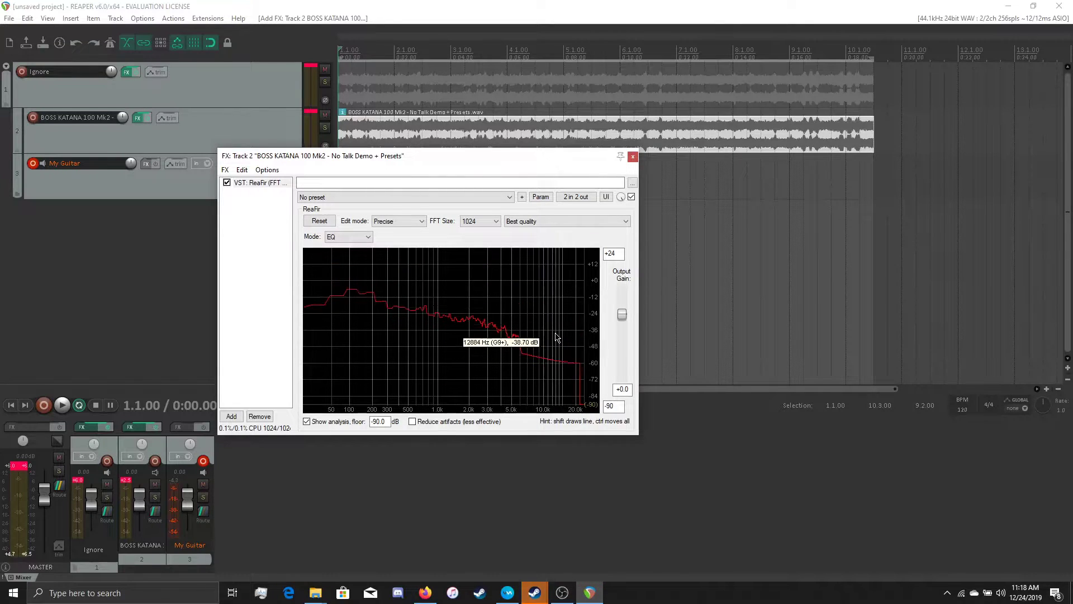
# - Raise the whole ReaFir curve and compare the clip with the effect bypassed and enabled during playback
pyautogui.moveTo(554, 330)
pyautogui.mouseDown()
pyautogui.moveTo(552, 300)
pyautogui.moveTo(441, 257)
pyautogui.mouseUp()
pyautogui.moveTo(563, 343)
pyautogui.mouseDown()
pyautogui.moveTo(511, 342)
pyautogui.moveTo(469, 300)
pyautogui.moveTo(402, 307)
pyautogui.mouseUp()
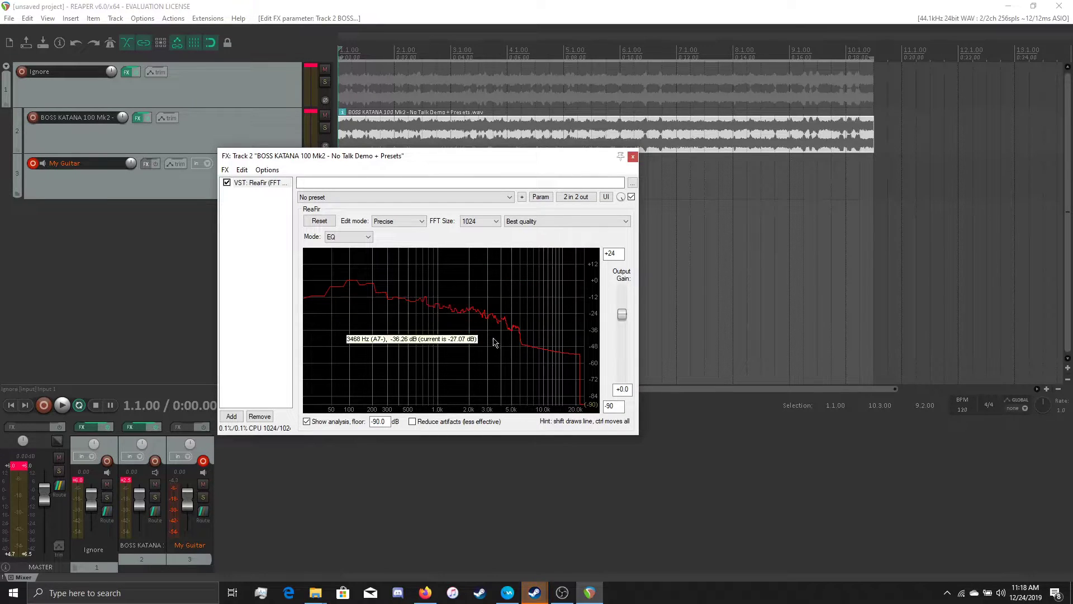
pyautogui.click(226, 183)
pyautogui.press('space')
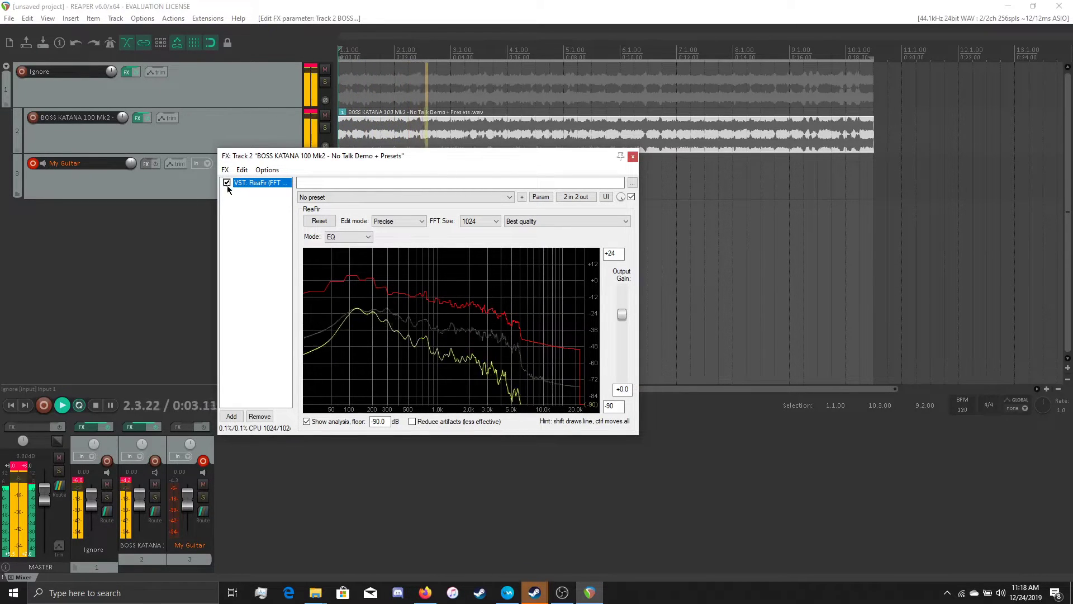
pyautogui.click(226, 183)
pyautogui.click(226, 182)
pyautogui.press('space')
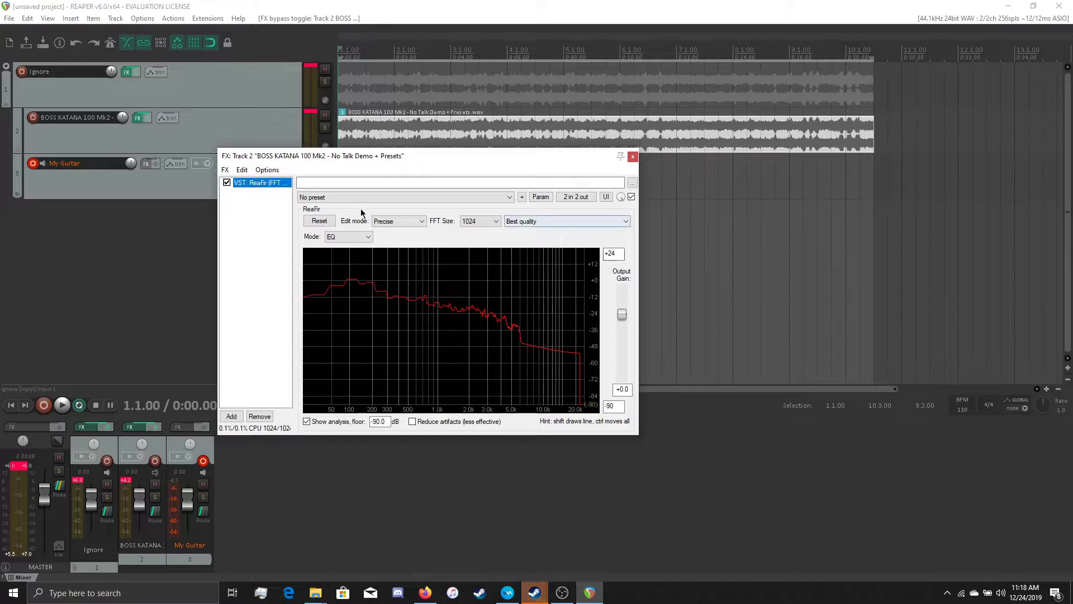
# - Save the ReaFir curve as a preset named Testing, close the effects window and clear the time selection
pyautogui.click(521, 197)
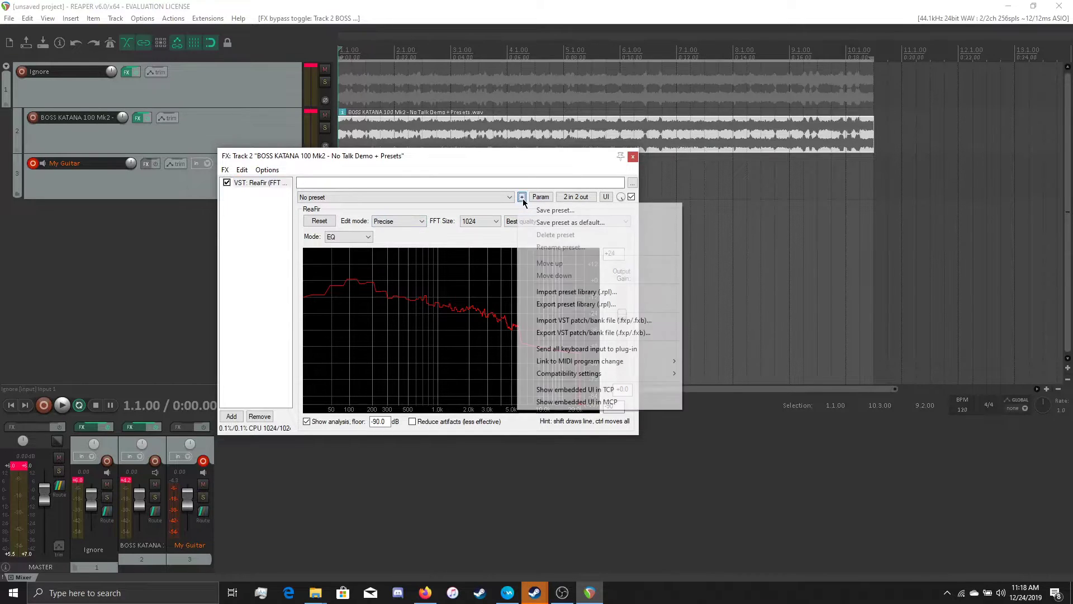
pyautogui.click(565, 214)
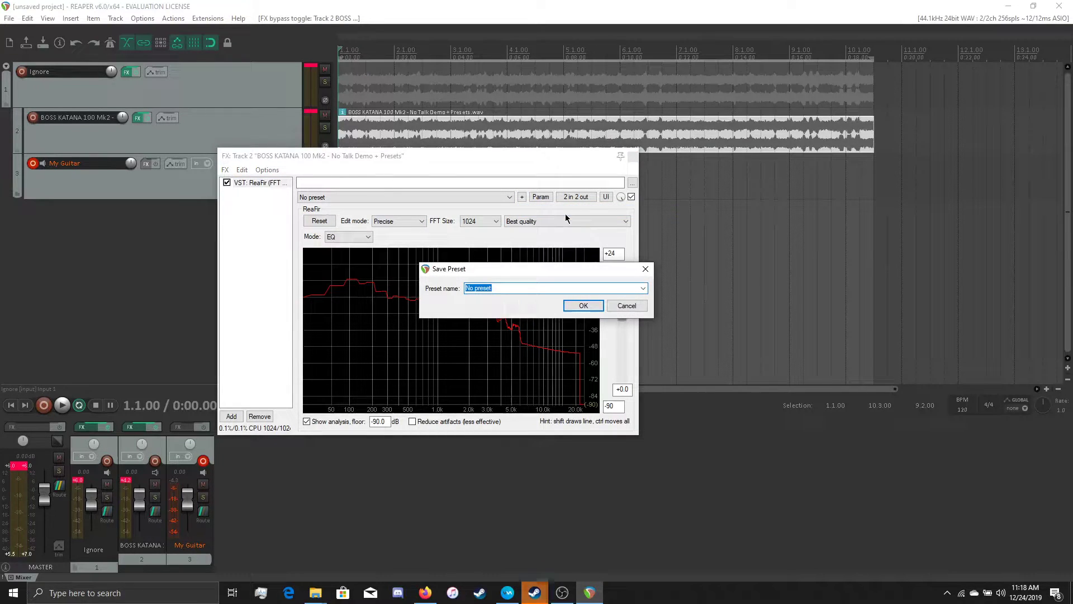
pyautogui.write('Testing')
pyautogui.press('Return')
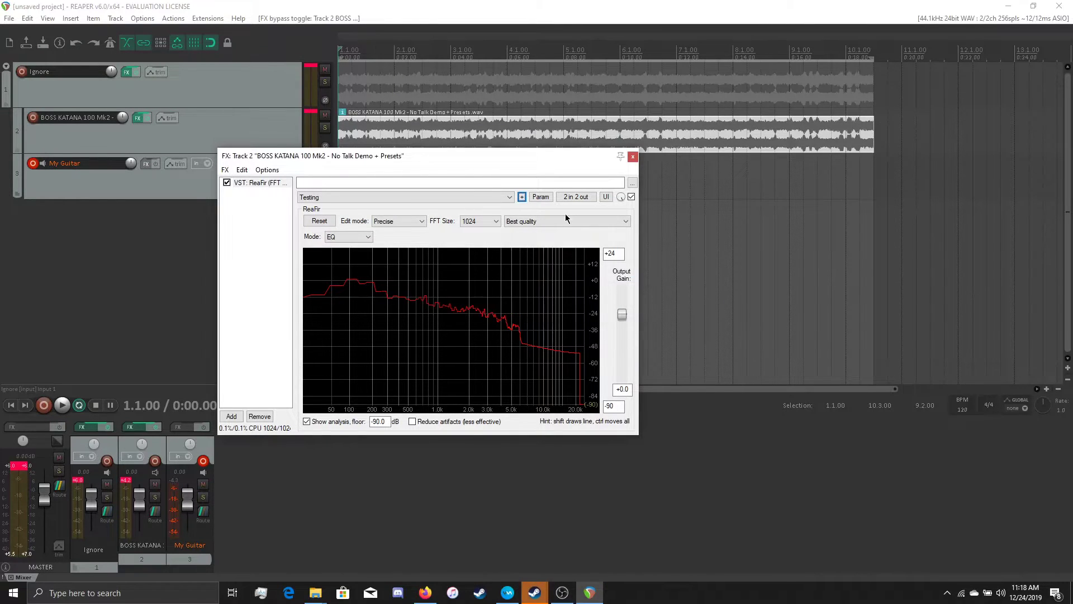
pyautogui.click(633, 158)
pyautogui.click(462, 184)
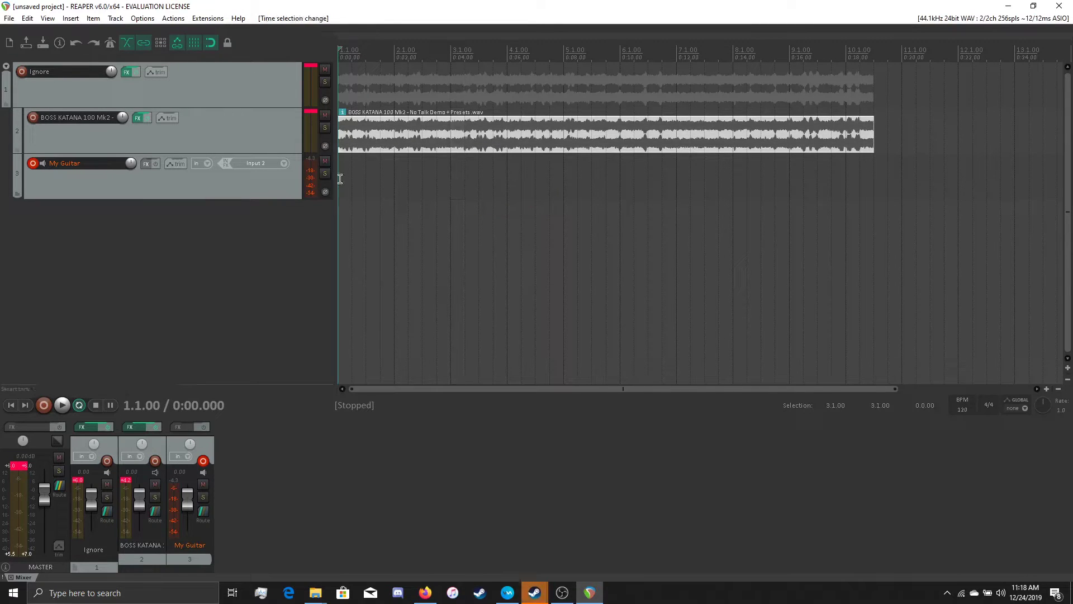
# - Add ReaGate followed by the Ignite Emissary amp to the My Guitar track's effects chain
pyautogui.click(147, 164)
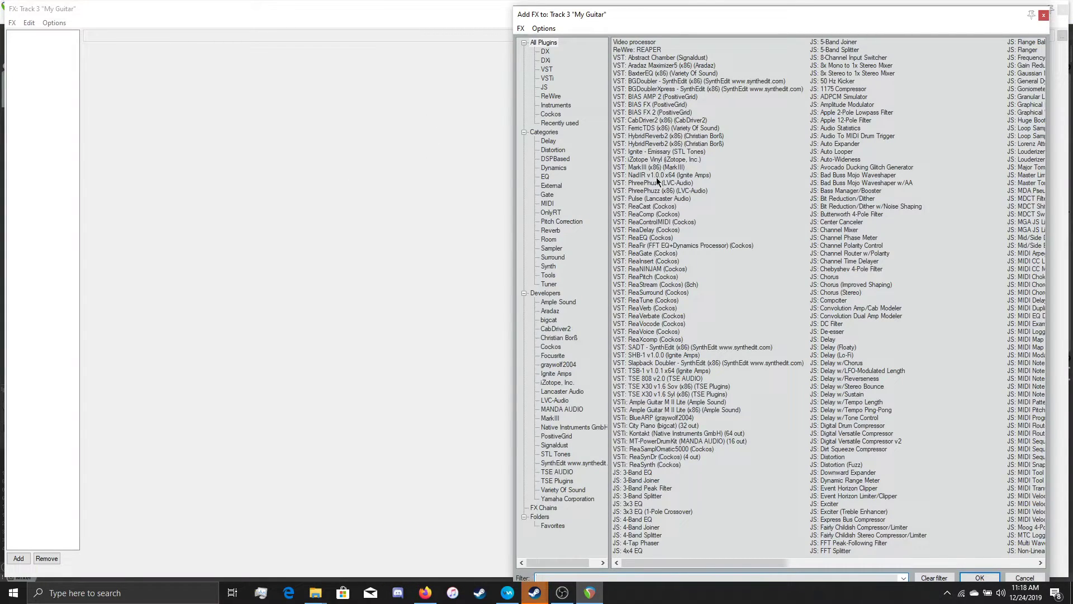
pyautogui.doubleClick(661, 254)
pyautogui.doubleClick(55, 67)
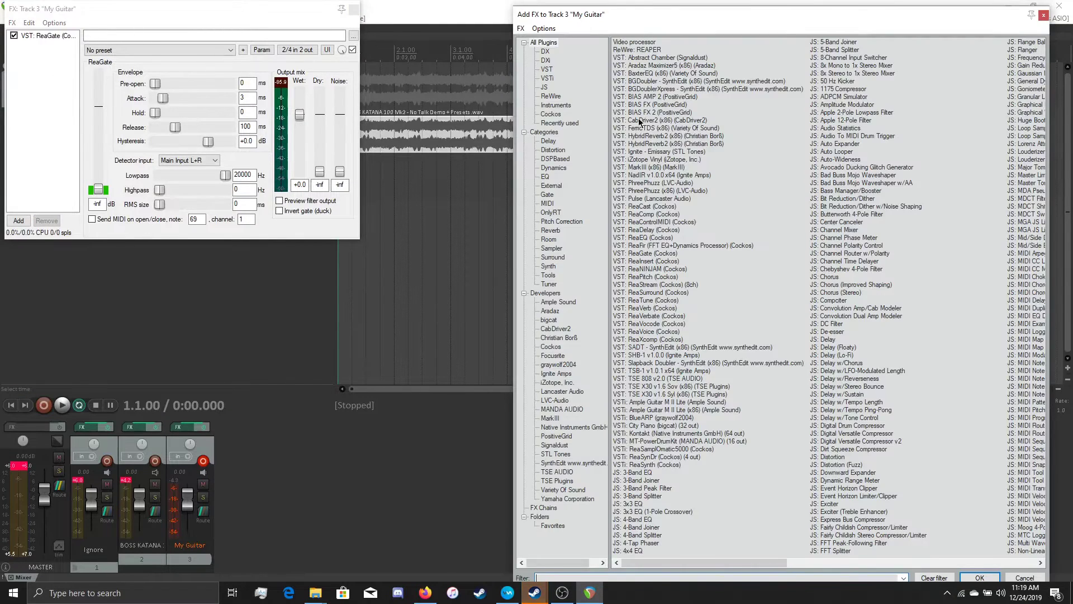
pyautogui.click(661, 153)
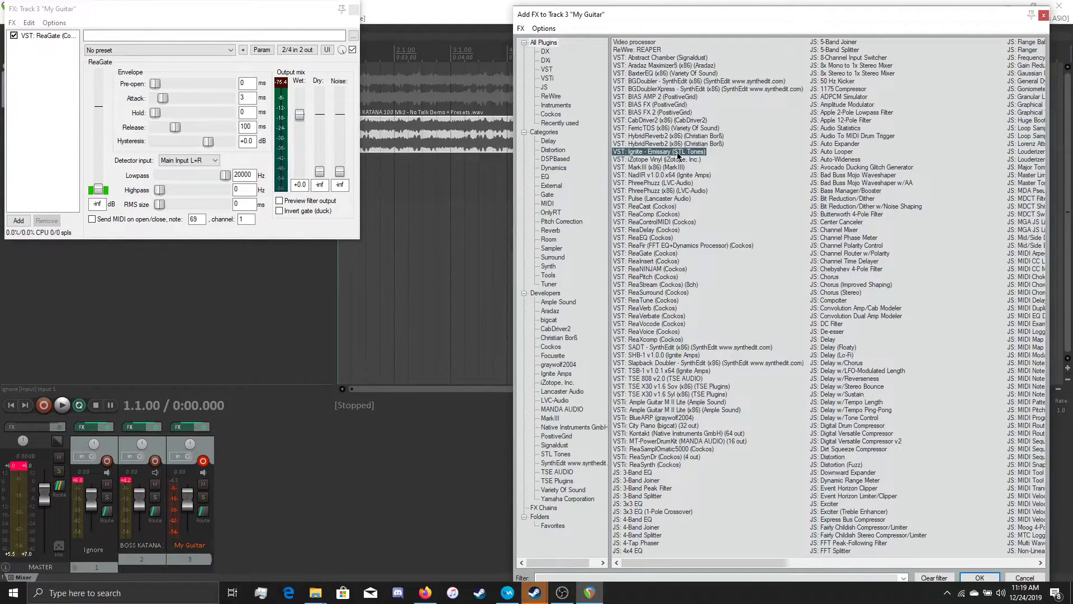
pyautogui.doubleClick(677, 152)
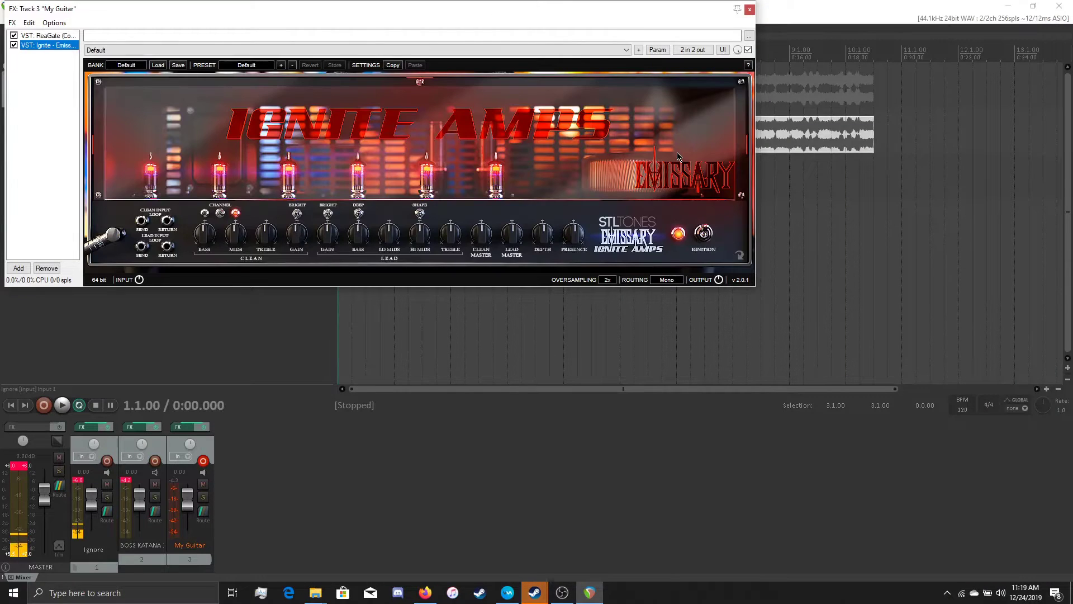
# - Set the ReaGate threshold on the My Guitar track to about -77.9 dB and return to the Emissary amp
pyautogui.click(48, 36)
pyautogui.moveTo(99, 189); pyautogui.dragTo(99, 184)
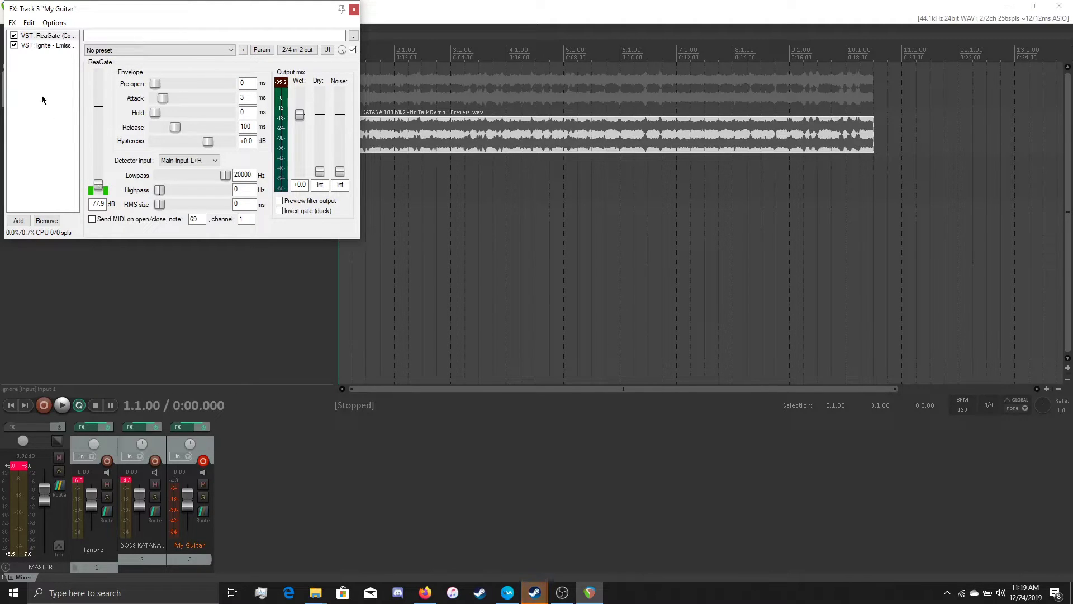
pyautogui.click(43, 45)
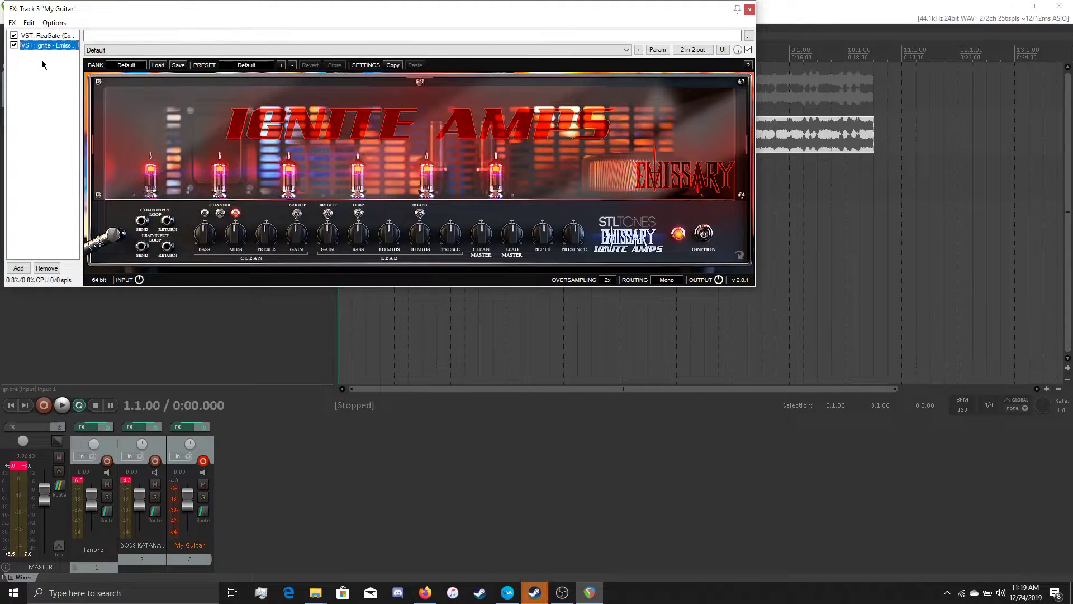
# - Add ReaFir after the Emissary amp on the My Guitar track and load its saved Testing preset
pyautogui.doubleClick(42, 59)
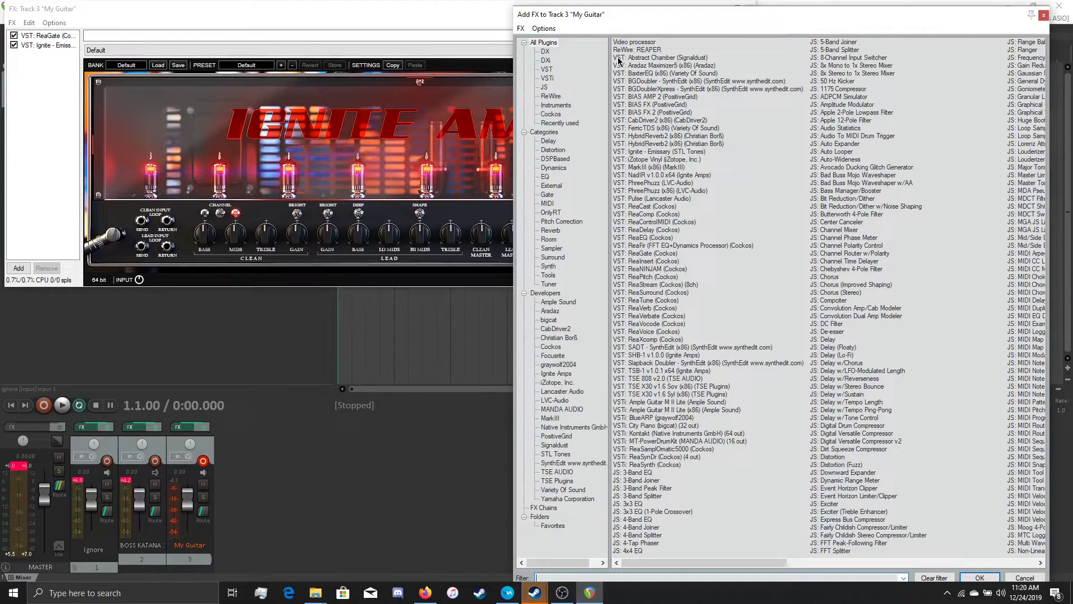
pyautogui.doubleClick(652, 246)
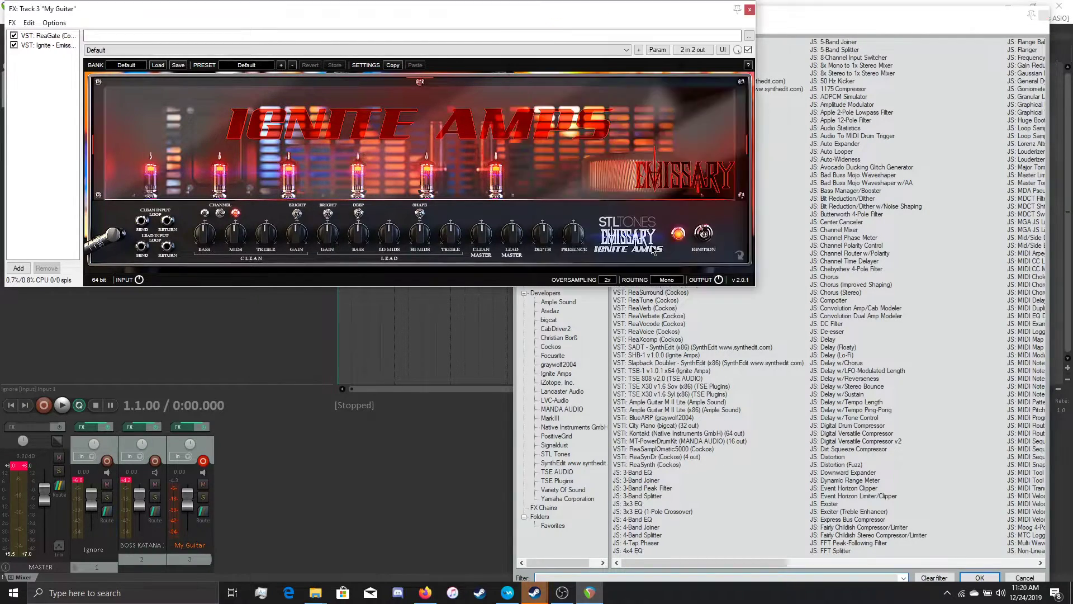
pyautogui.click(124, 50)
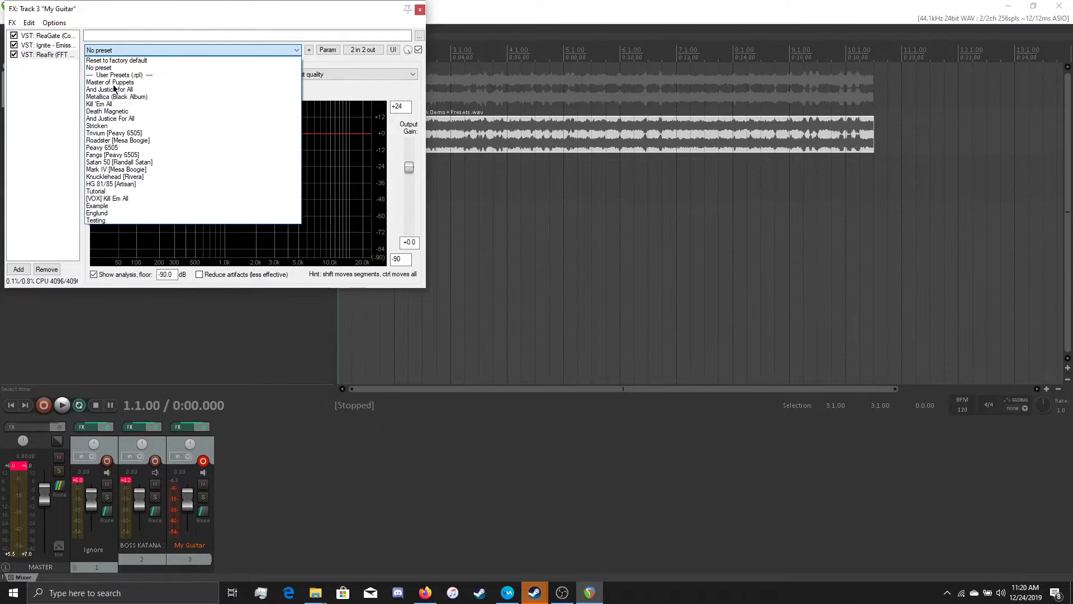
pyautogui.click(116, 223)
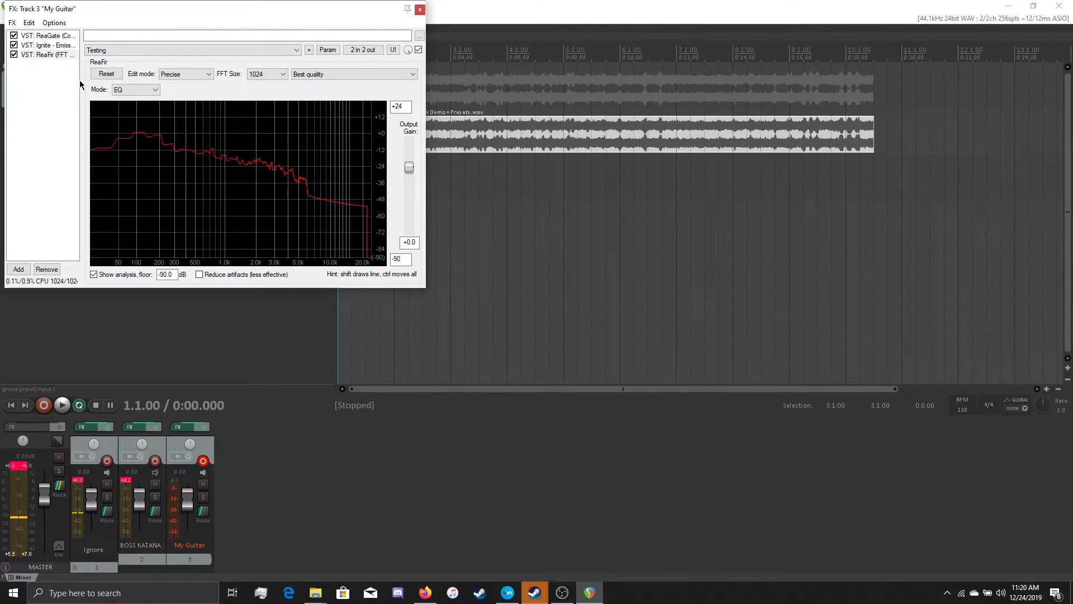
# - Add ReaEQ at the end of the chain and cut its low shelf near 50 Hz and high shelf near 9816 Hz to -inf
pyautogui.doubleClick(53, 92)
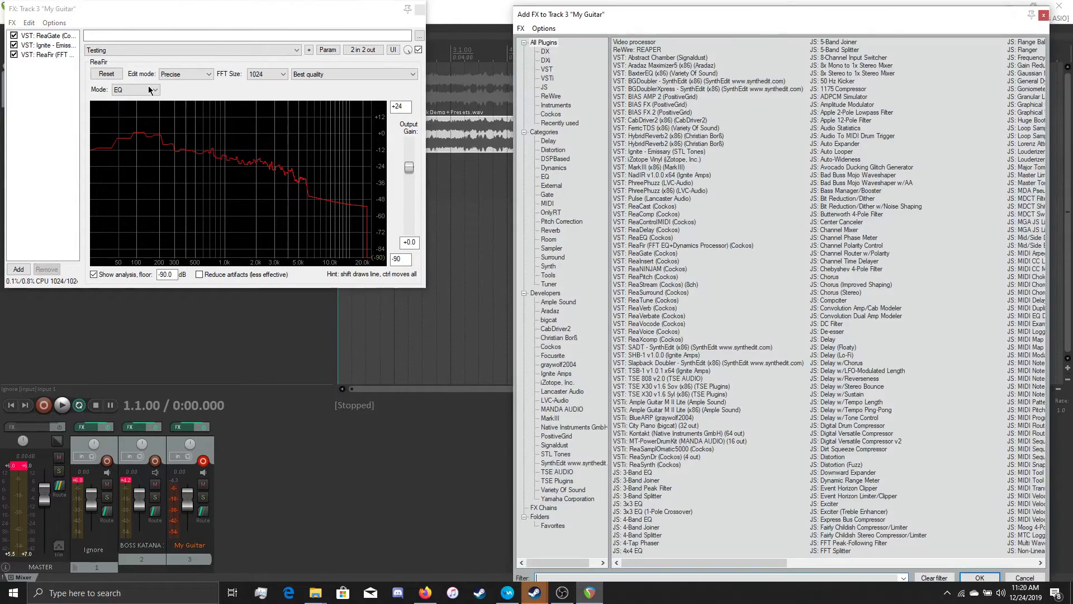
pyautogui.doubleClick(657, 239)
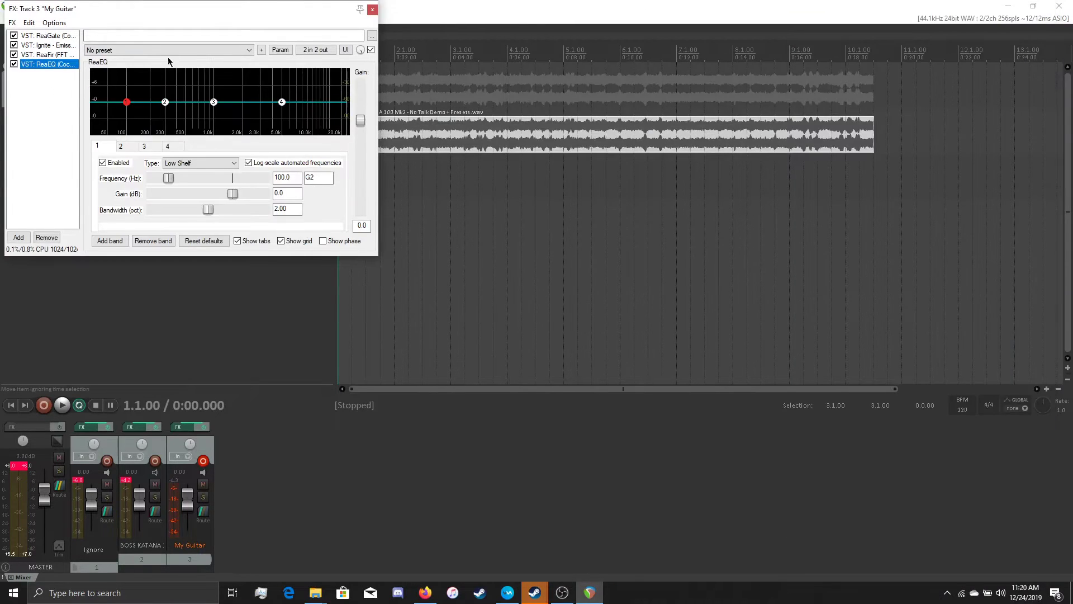
pyautogui.moveTo(131, 15); pyautogui.dragTo(195, 0)
pyautogui.moveTo(223, 276); pyautogui.dragTo(153, 541)
pyautogui.moveTo(795, 273); pyautogui.dragTo(901, 582)
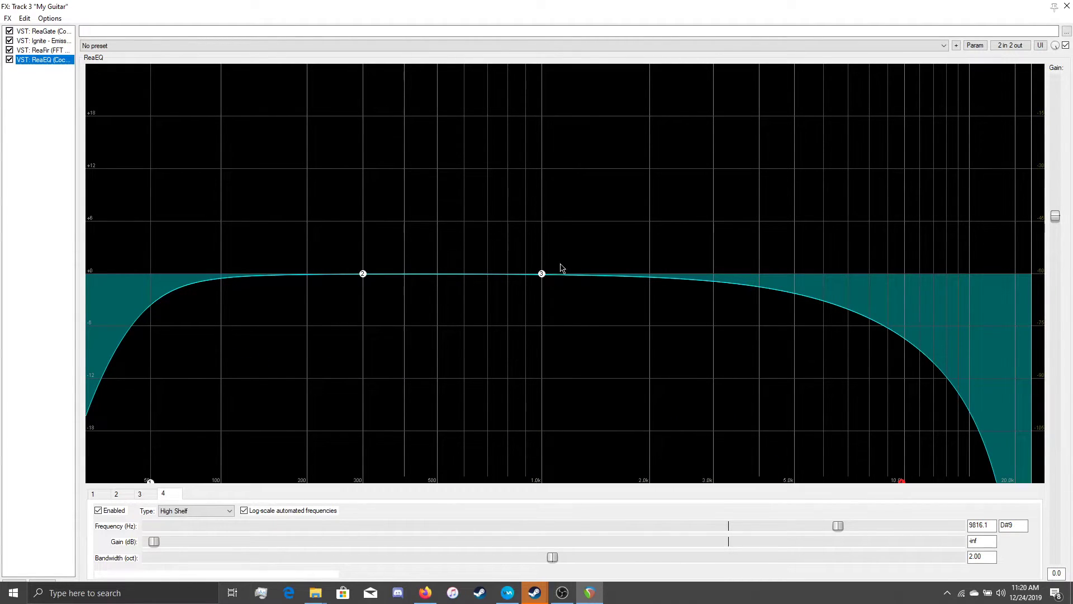
# - Review the Emissary amp settings and examine the live guitar signal in the ReaEQ spectrum
pyautogui.click(40, 44)
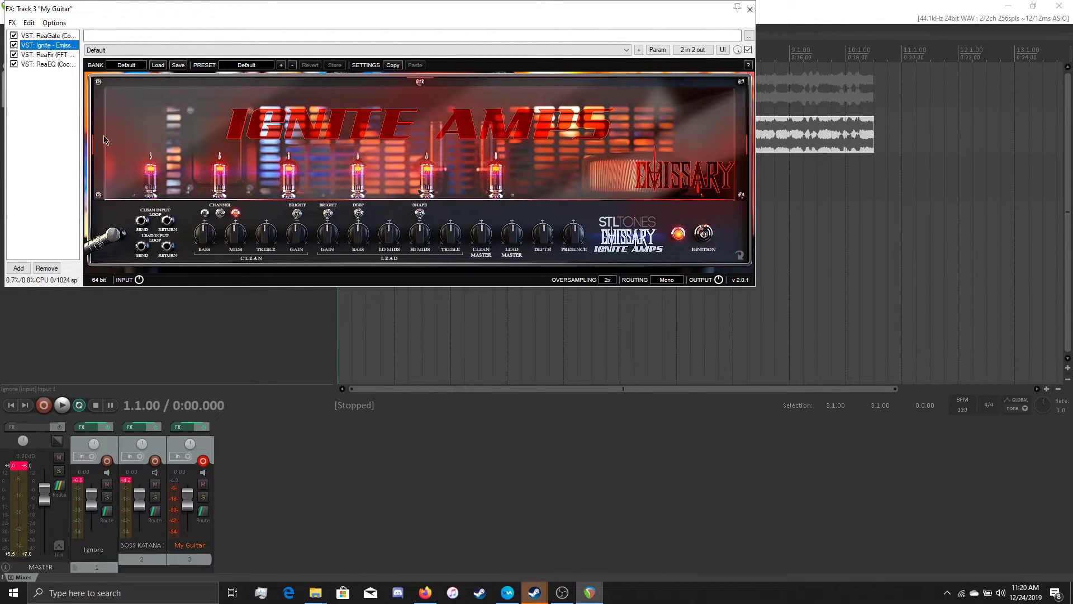
pyautogui.click(41, 64)
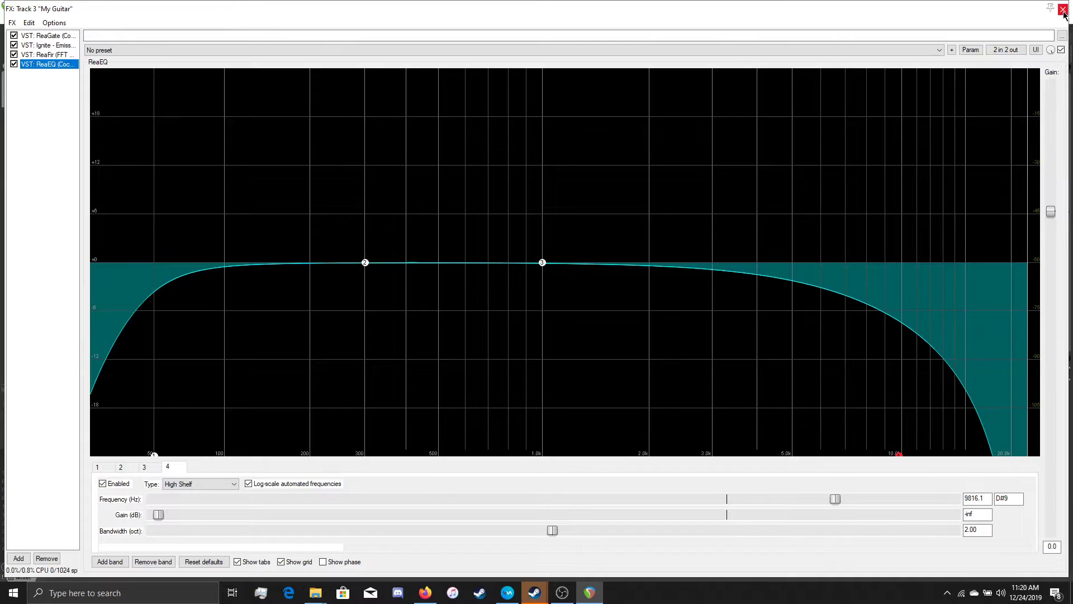
pyautogui.press('space')
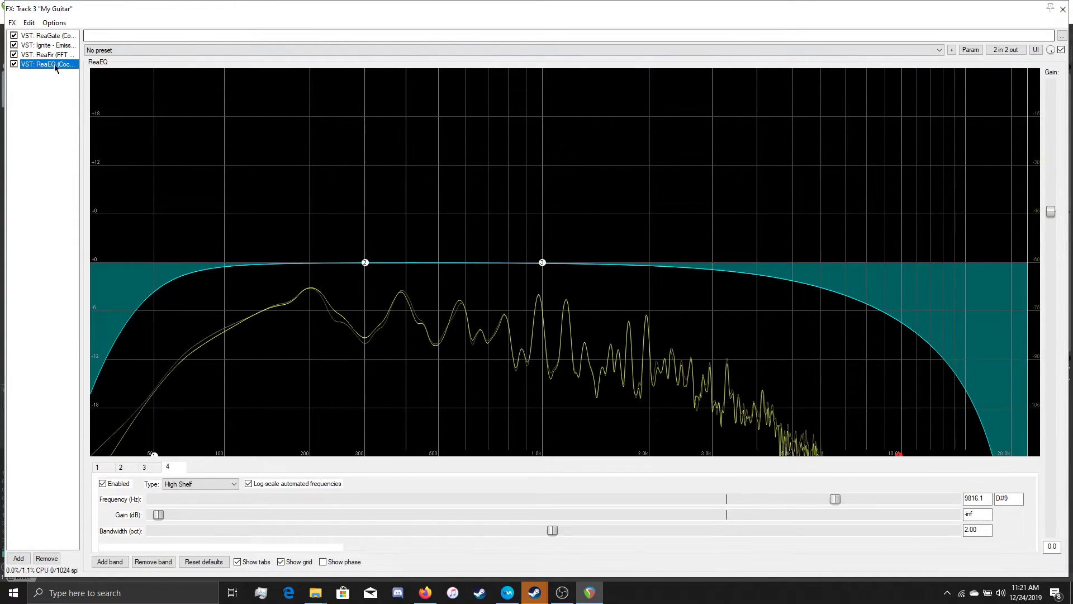
# - Replace all effects on the My Guitar track with the saved Satan 50 [Randall Satan] FX chain and move the effects window aside
pyautogui.keyDown('shift'); pyautogui.click(60, 36); pyautogui.keyUp('shift')
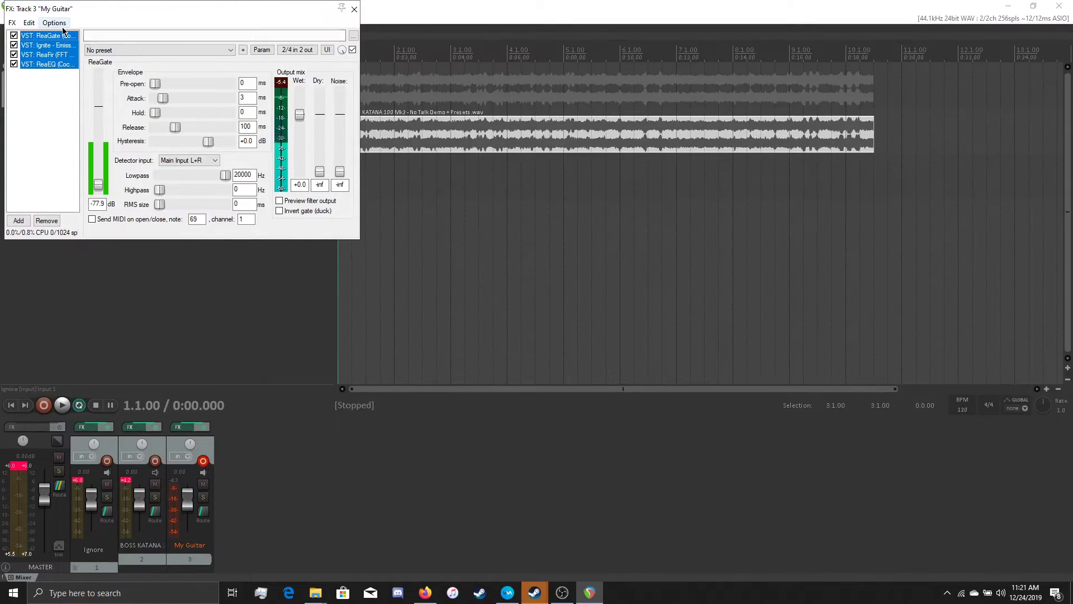
pyautogui.press('Delete')
pyautogui.click(12, 22)
pyautogui.click(32, 63)
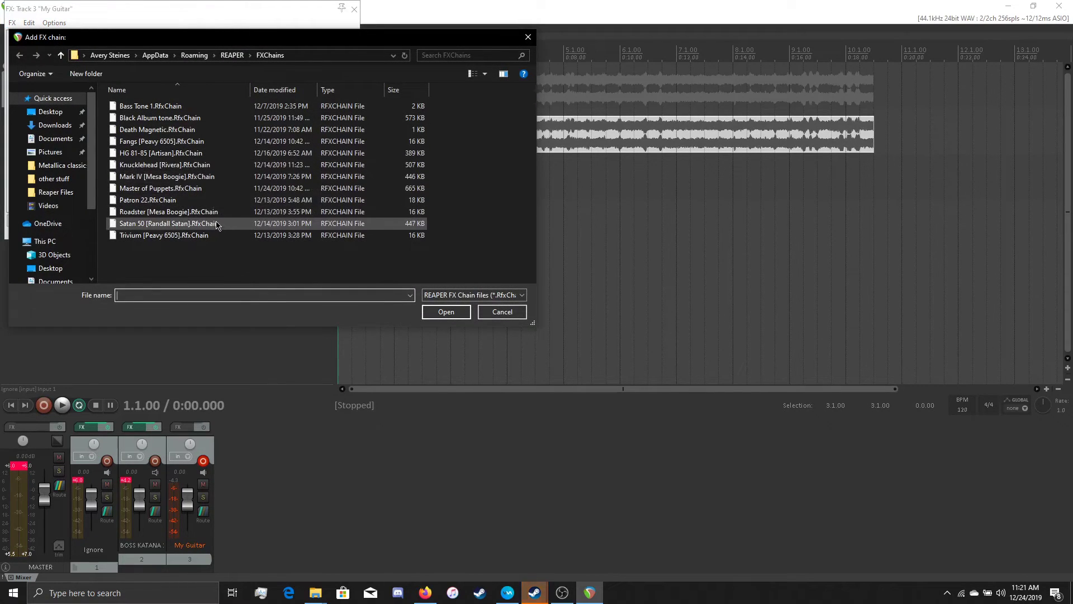
pyautogui.doubleClick(226, 224)
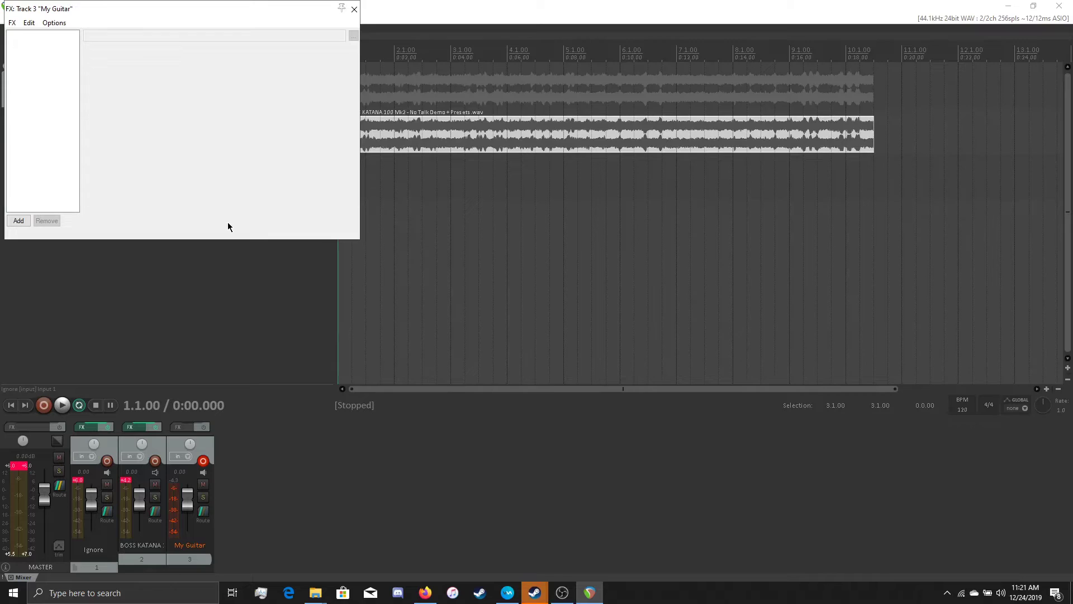
pyautogui.moveTo(100, 8); pyautogui.dragTo(592, 159)
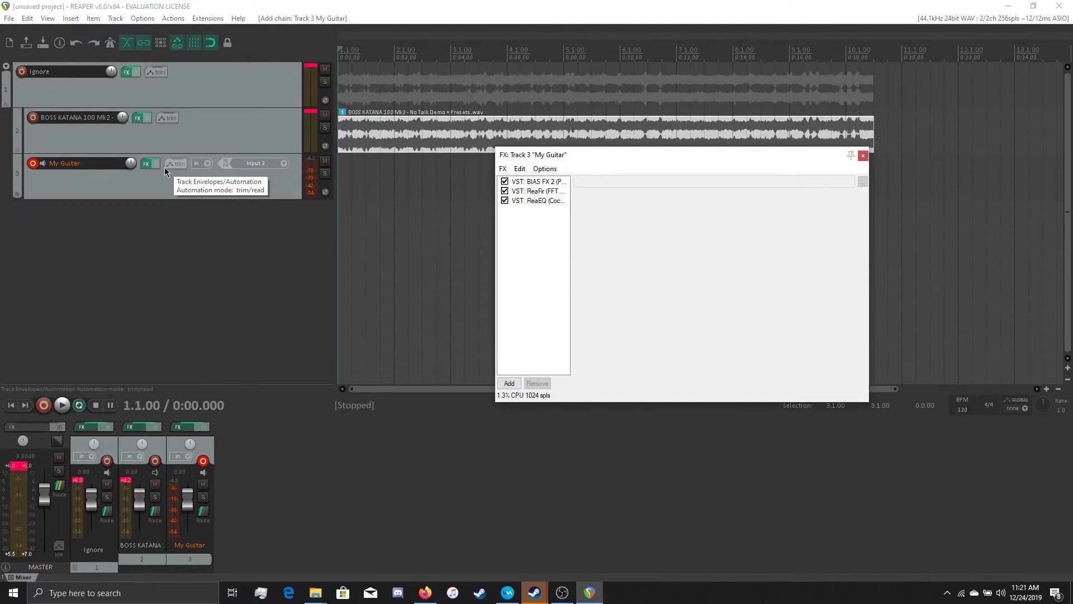
# - Lower ReaEQ's band 6 to about -13.2 dB at 71.1 Hz and close the effects window
pyautogui.click(538, 200)
pyautogui.moveTo(194, 214)
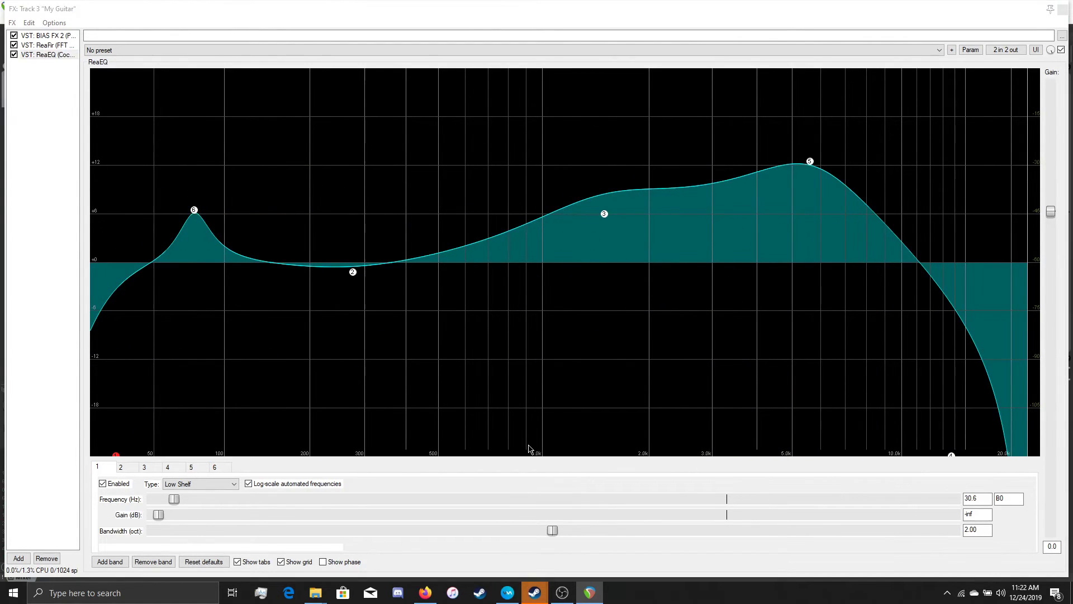
pyautogui.moveTo(194, 210); pyautogui.dragTo(187, 376)
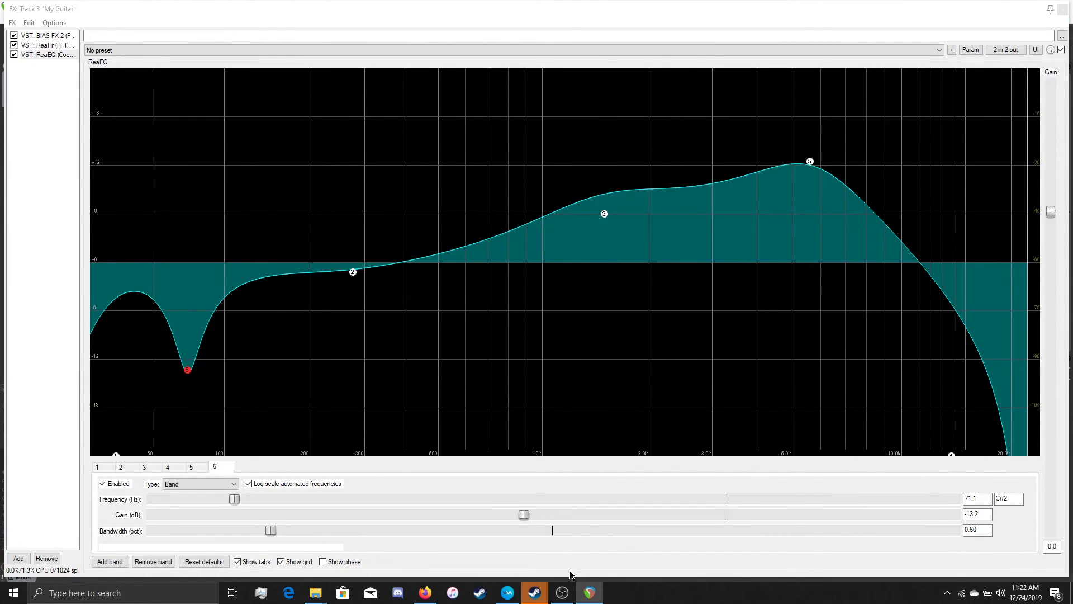
pyautogui.click(1062, 9)
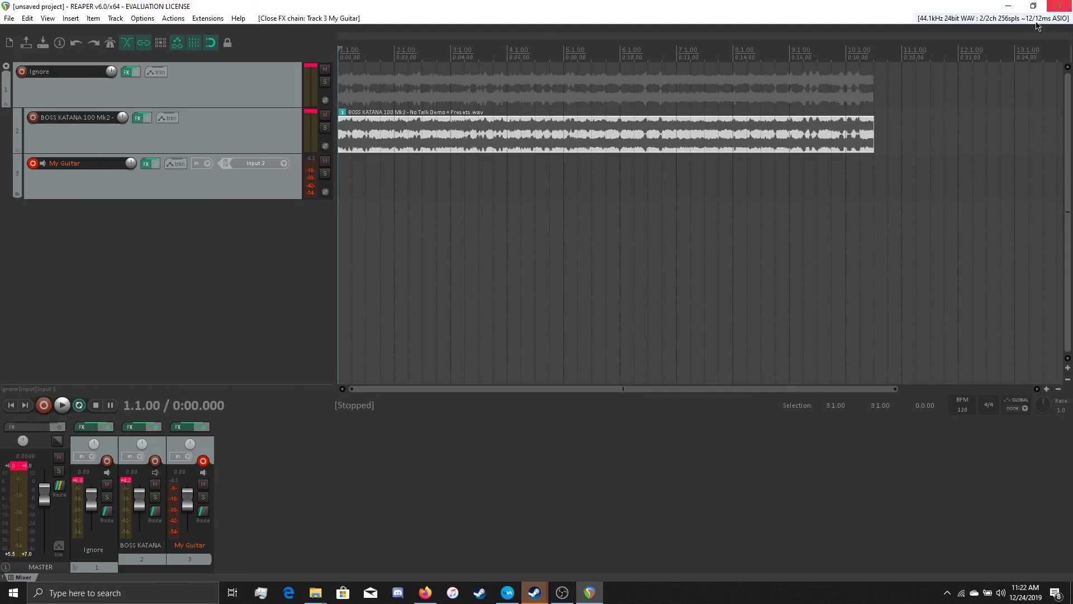